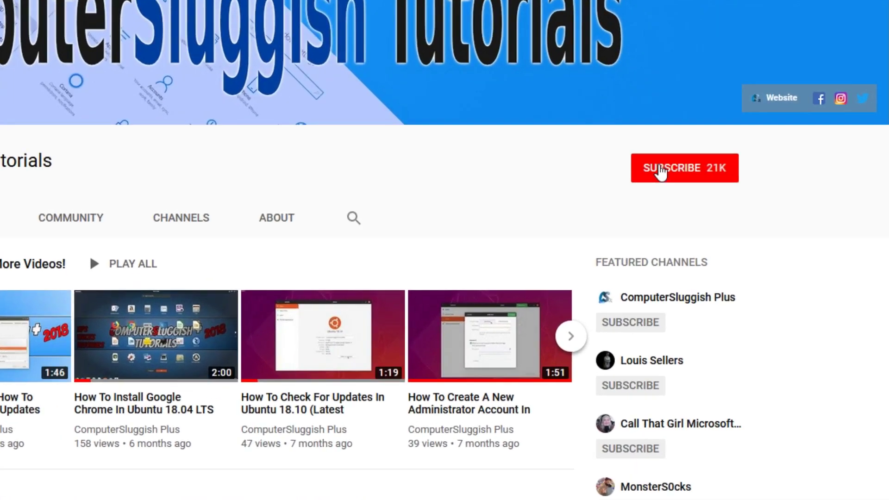
Step: Subscribe to the ComputerSluggish Tutorials channel and turn on all upload notifications
left_click(695, 177)
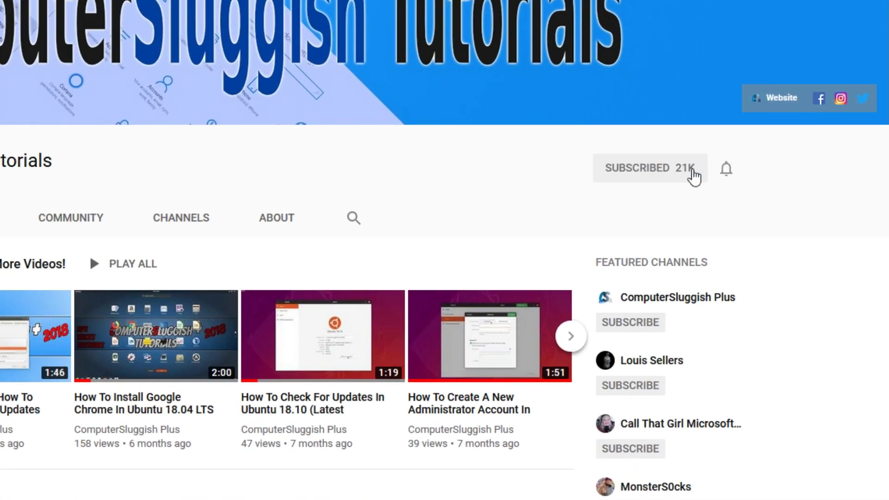
left_click(728, 171)
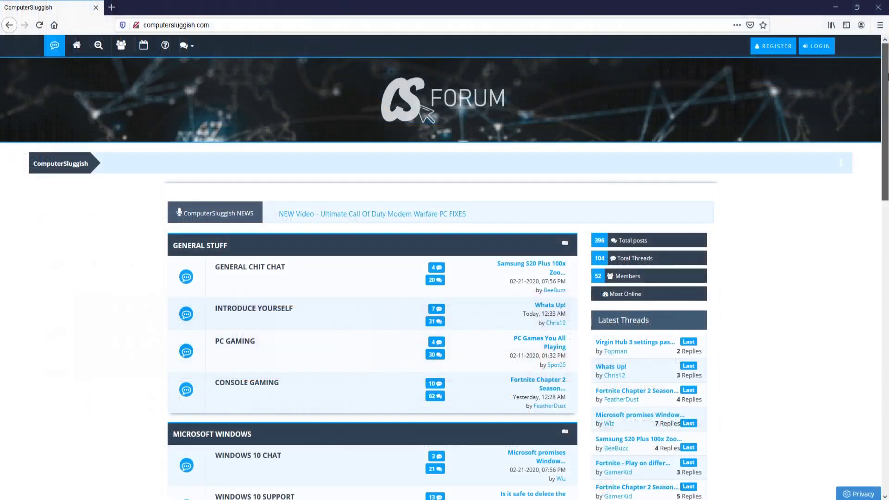
scroll(445, 278, "down", 3)
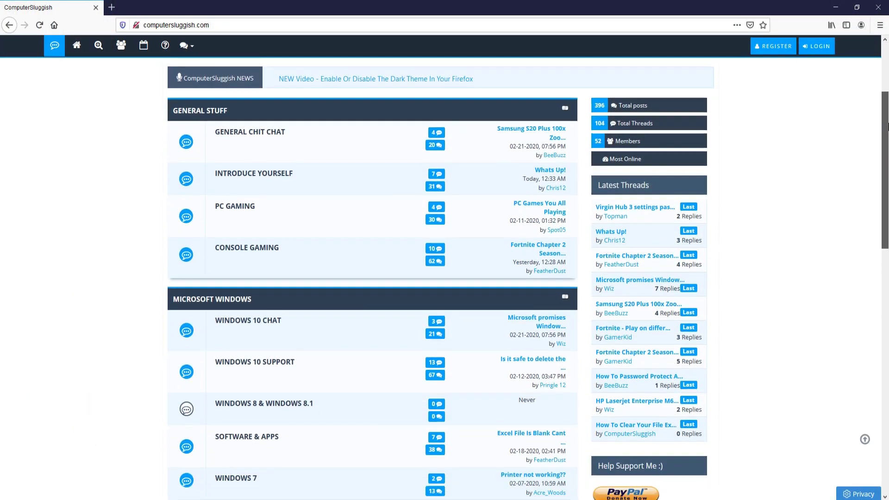
left_click_drag(887, 128, 887, 222)
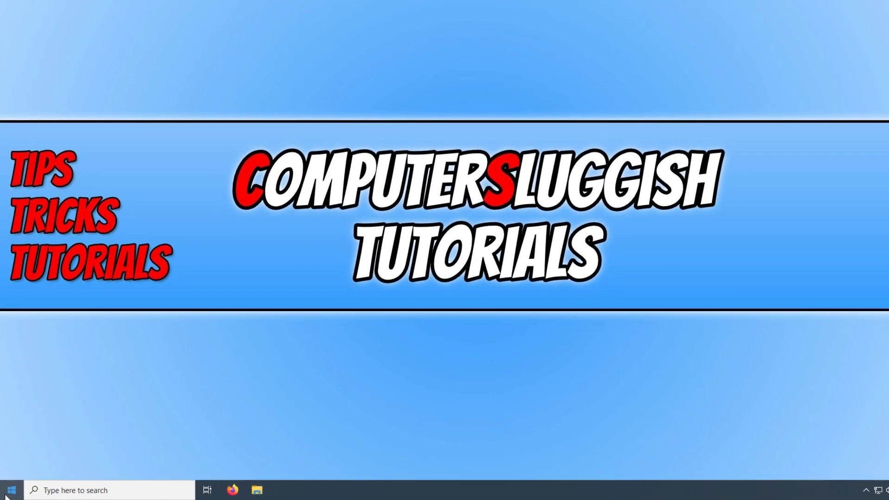
Step: Launch Control Panel from the Windows Start menu
left_click(10, 491)
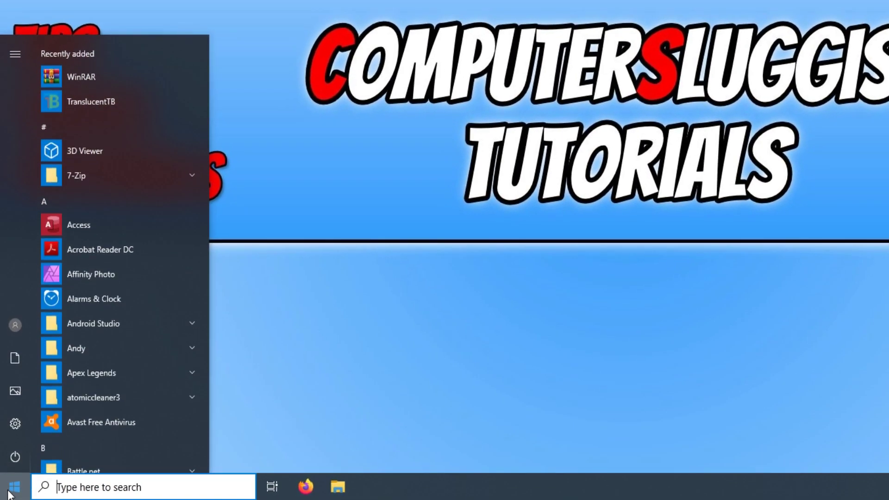
type("contr")
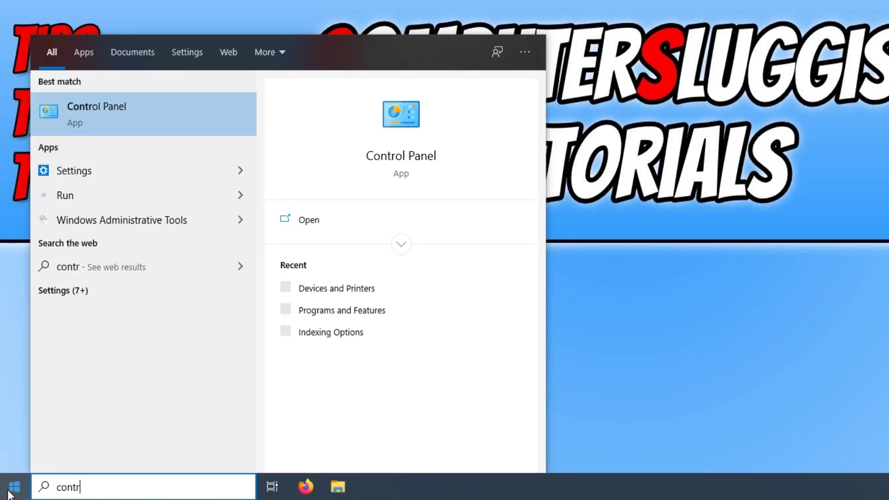
left_click(116, 122)
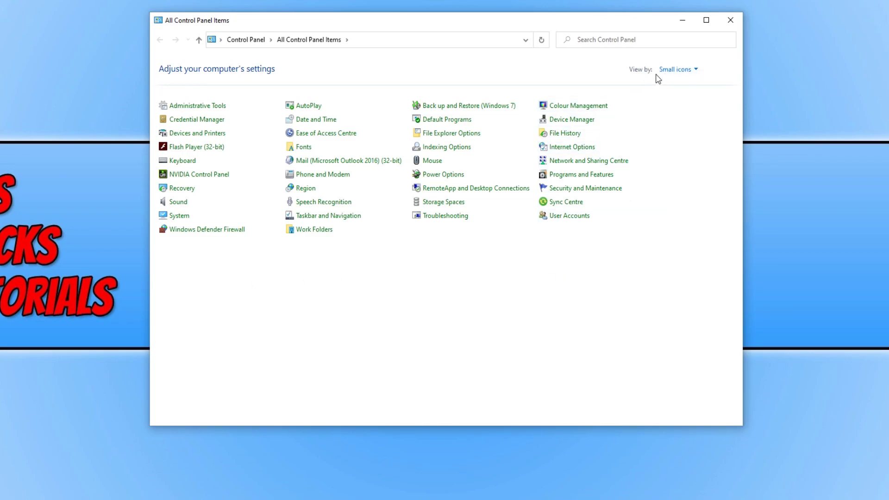
Step: Switch Control Panel's View by setting to Small icons
left_click(687, 71)
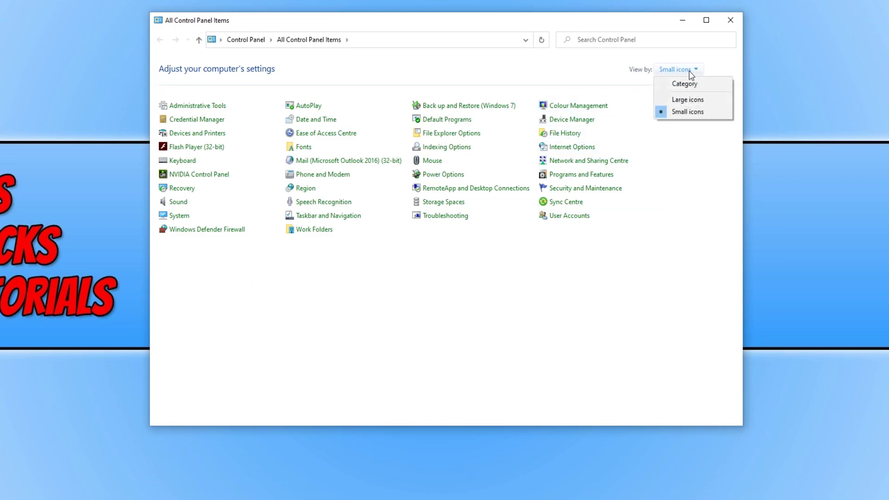
left_click(691, 111)
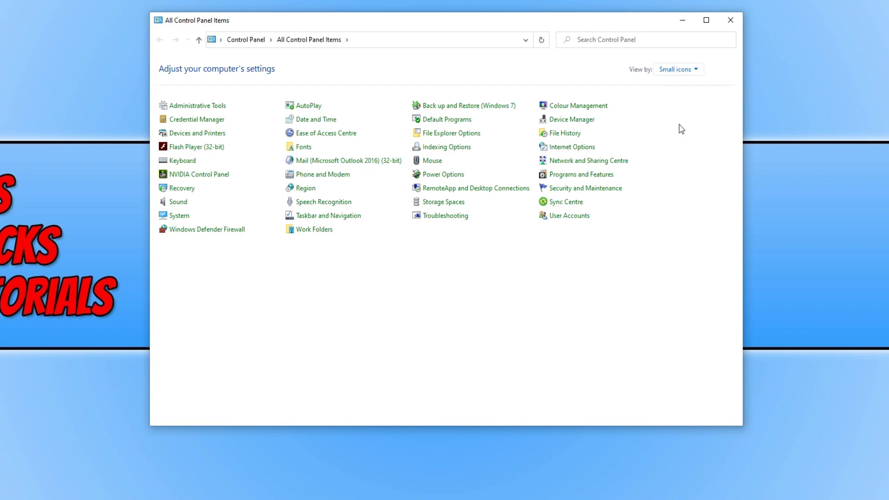
Step: Open Devices and Printers and bring up the context menu for Microsoft Print to PDF
left_click(211, 138)
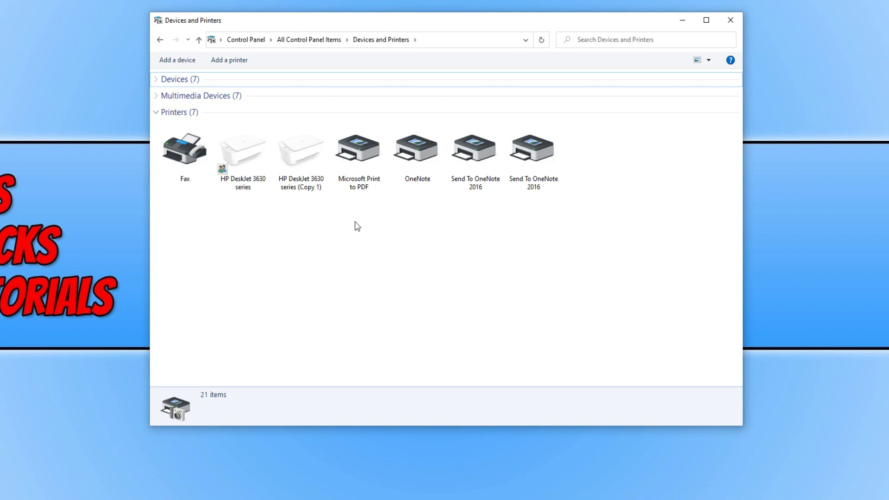
right_click(362, 157)
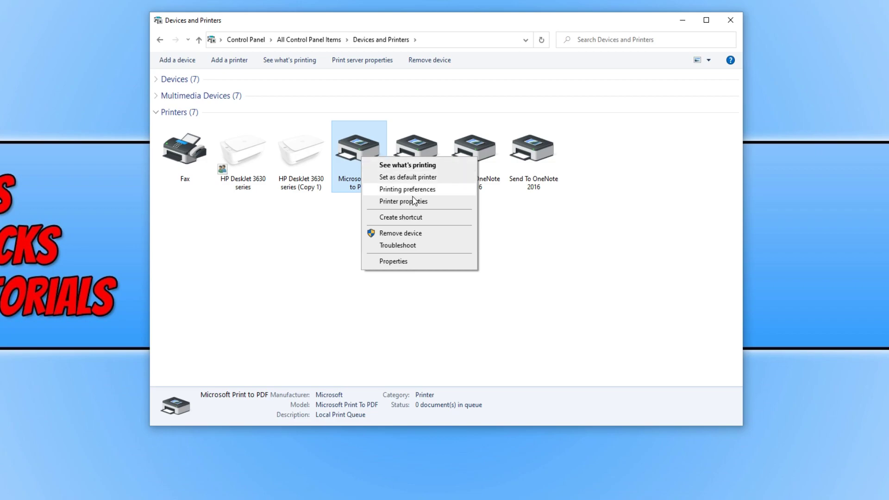
Step: Open the Microsoft Print to PDF printer properties with editing permission via Change Properties
left_click(413, 202)
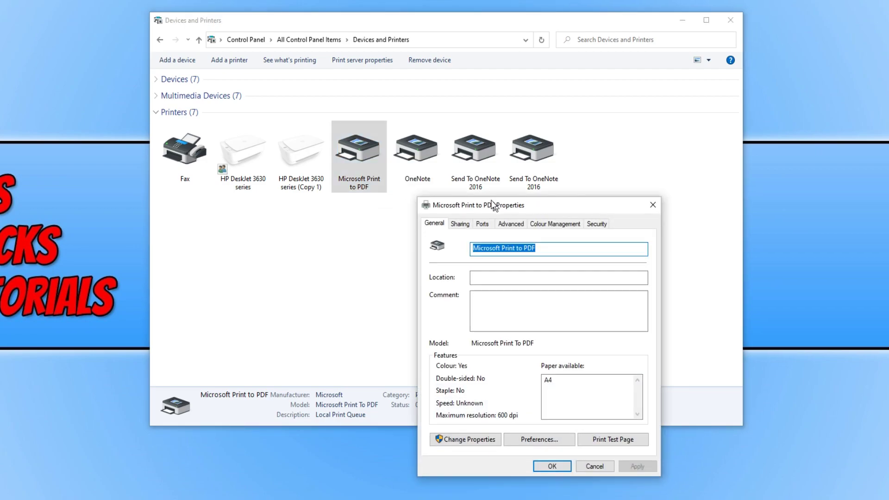
left_click_drag(494, 209, 421, 115)
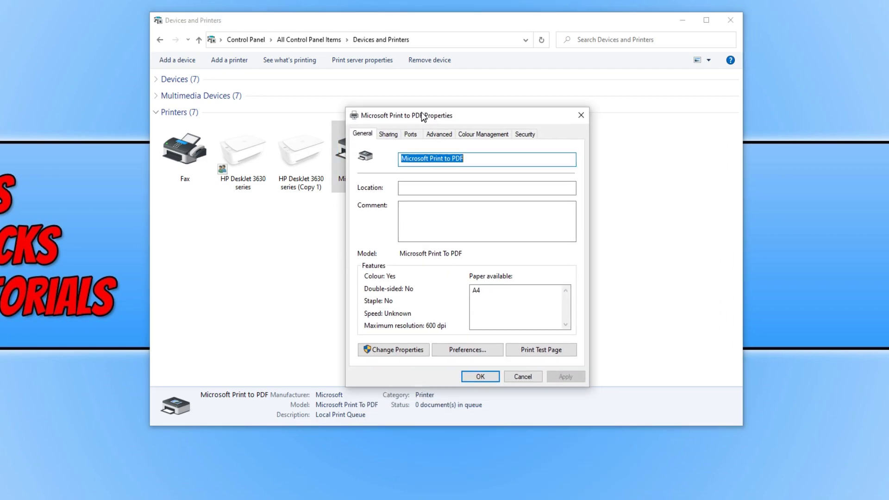
left_click(407, 348)
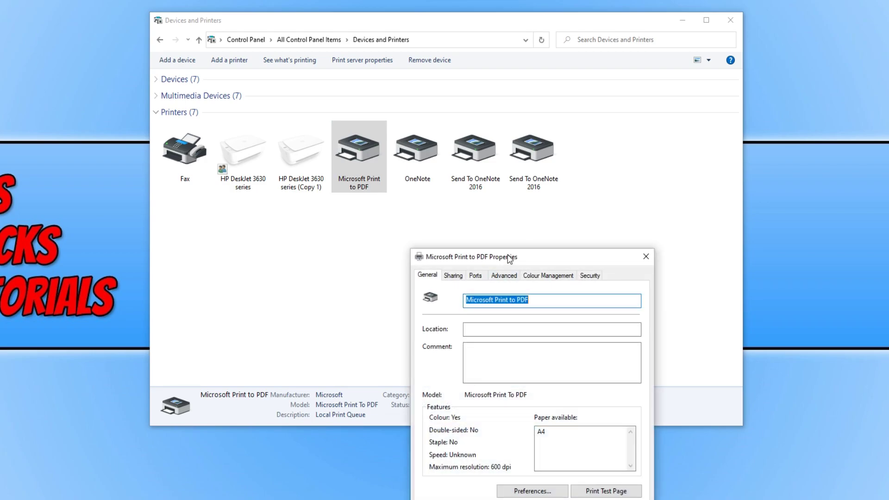
left_click_drag(511, 258, 490, 196)
Step: Replace the name 'Microsoft Print to PDF' with 'PDF Test' and confirm with OK
left_click(515, 230)
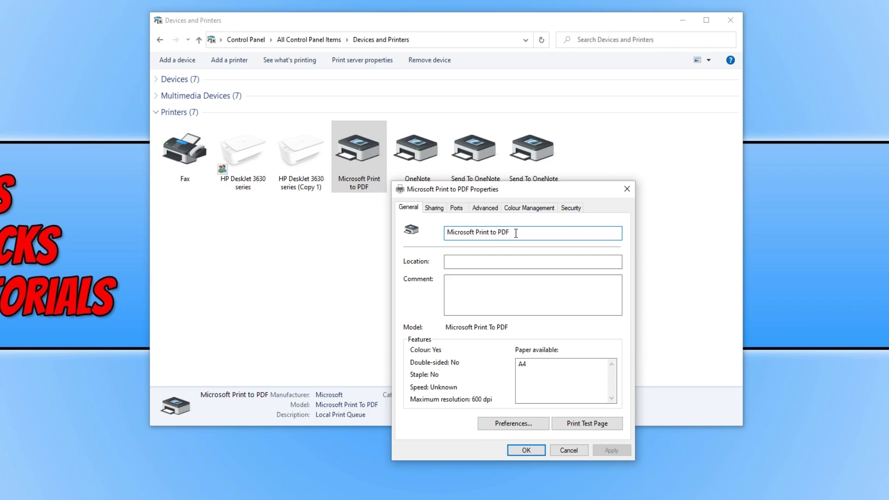
left_click_drag(516, 234, 409, 237)
type("PDF Test")
left_click(526, 450)
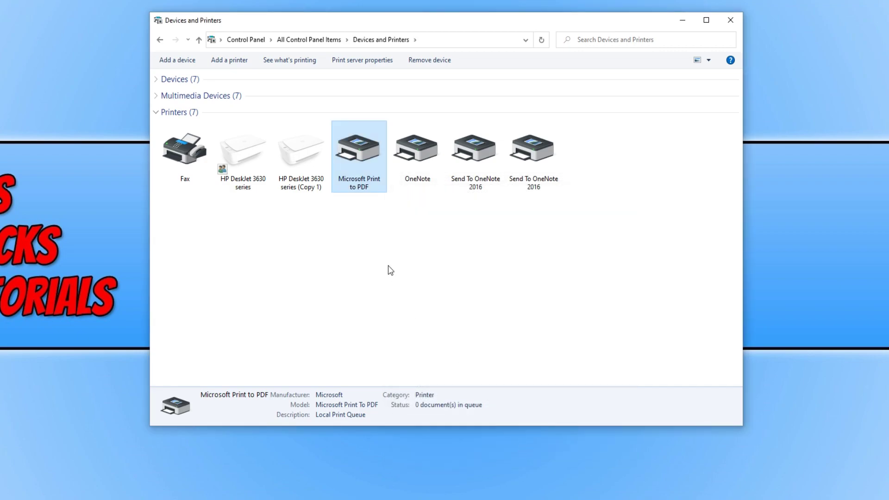
Step: Refresh the Devices and Printers list so 'PDF Test' appears
right_click(389, 236)
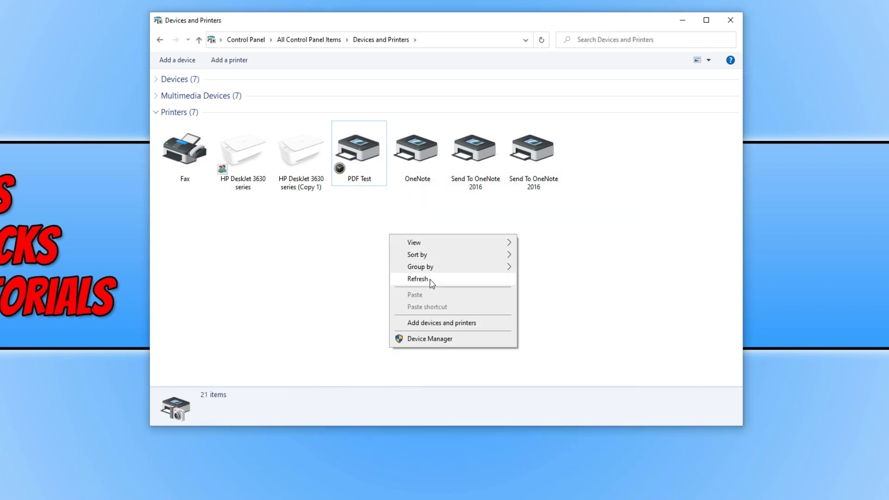
left_click(419, 279)
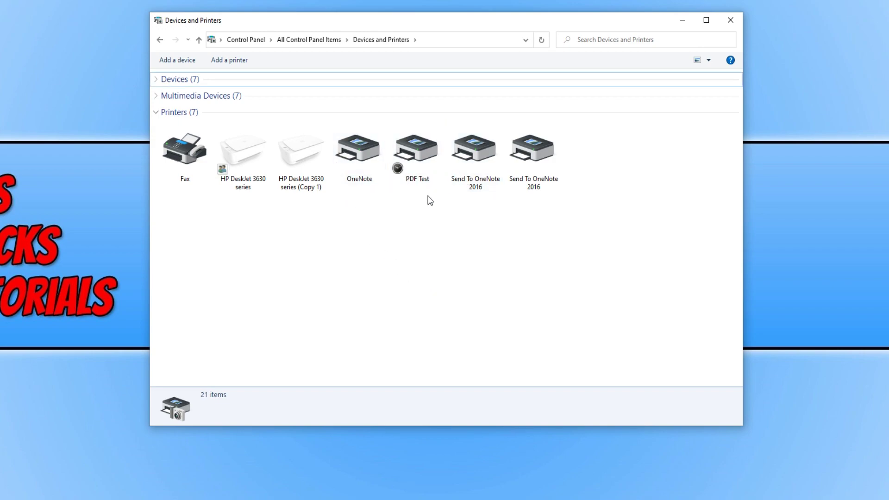